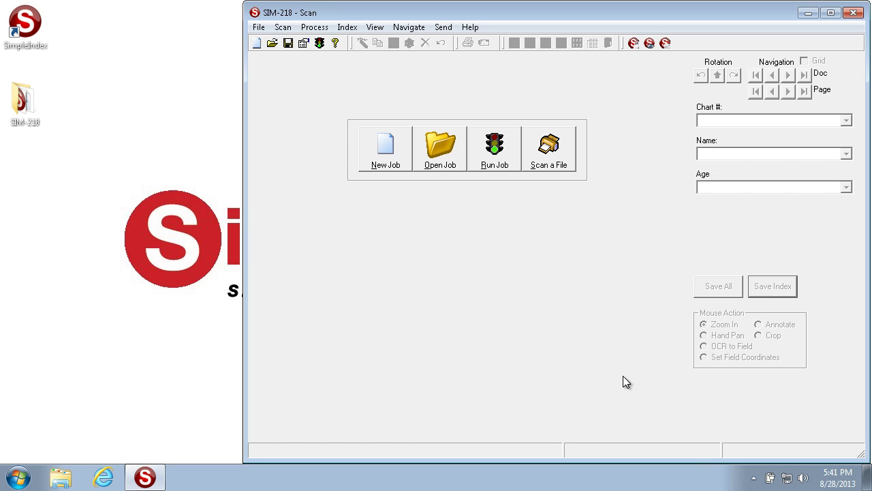
Step: Run the SIM-218 - Scan job and display the scanned documents in the grid
click(497, 153)
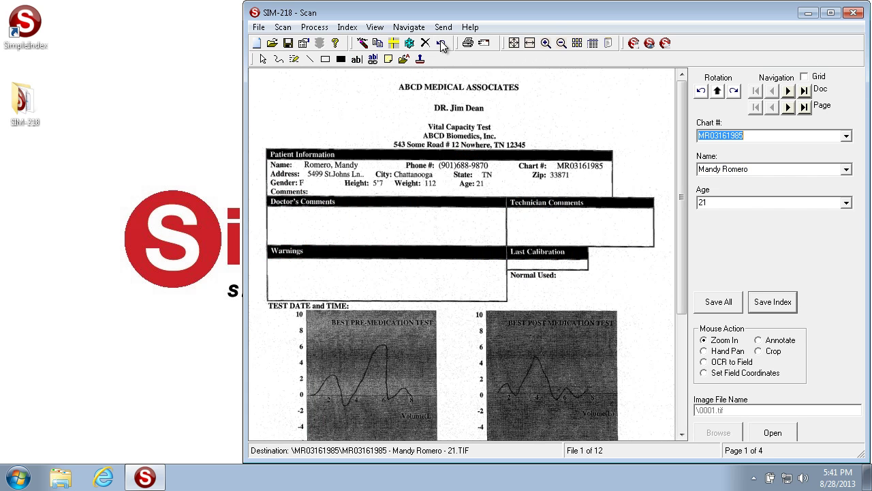
click(442, 28)
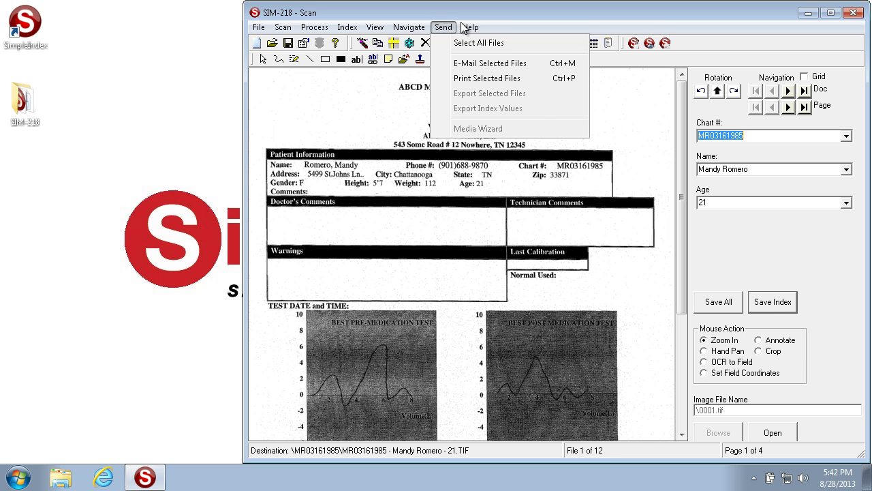
click(711, 46)
click(813, 76)
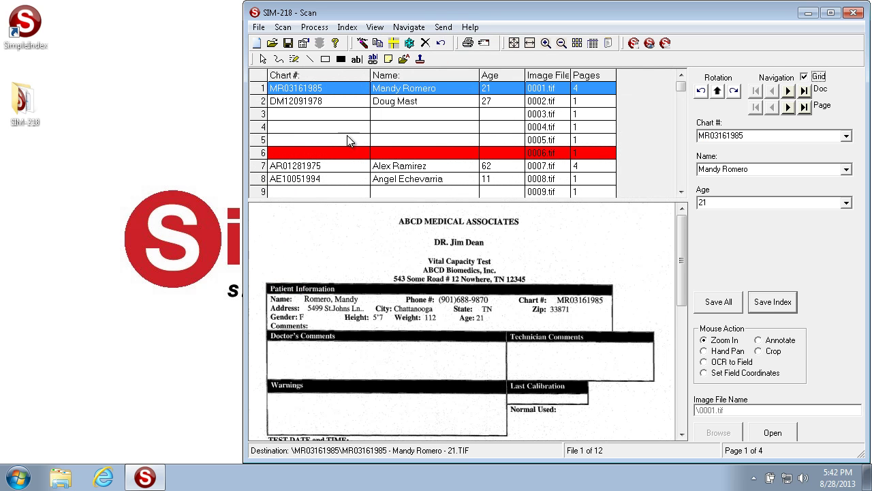
Step: Preview the documents in grid rows 2 to 4, and select all files in the batch
click(276, 100)
click(305, 115)
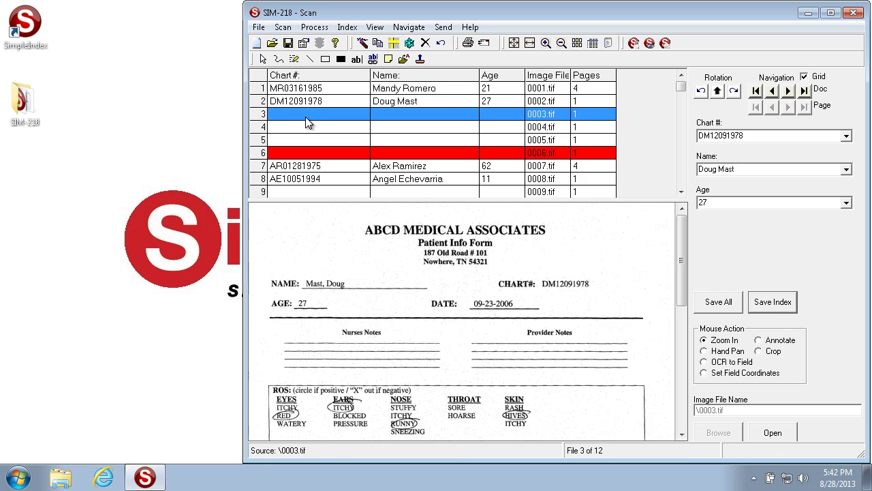
click(315, 128)
click(318, 113)
click(322, 99)
click(322, 113)
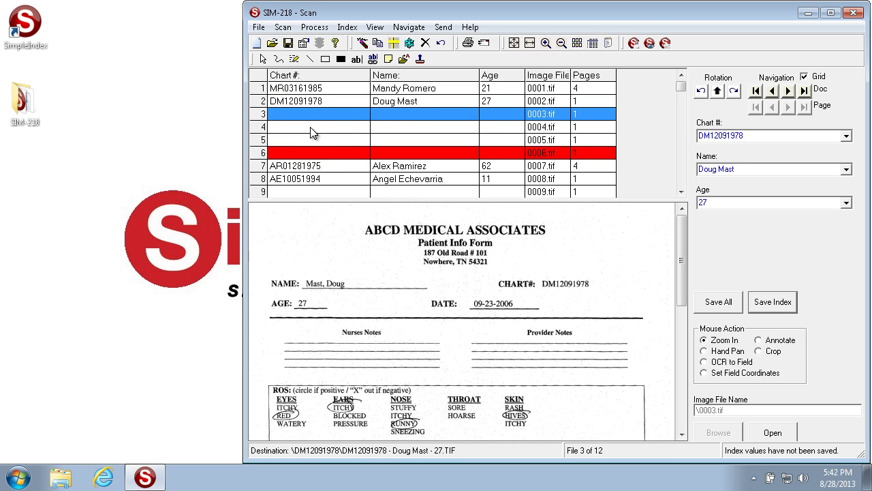
click(444, 27)
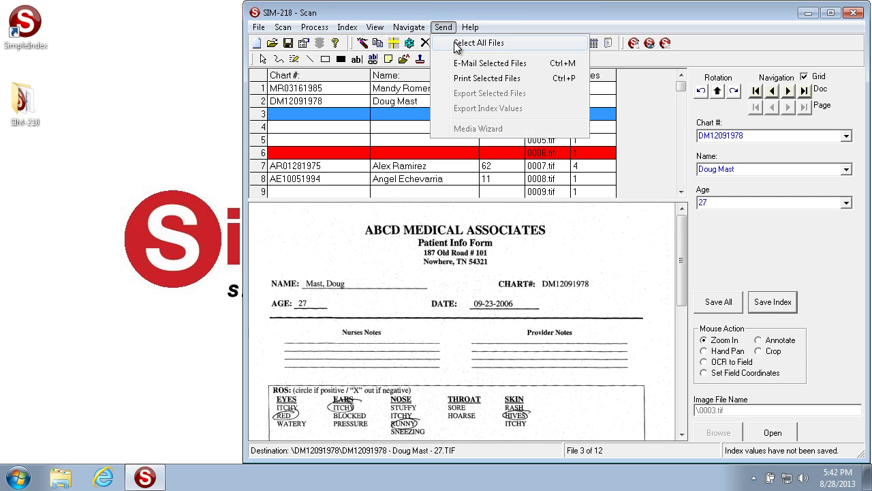
click(477, 43)
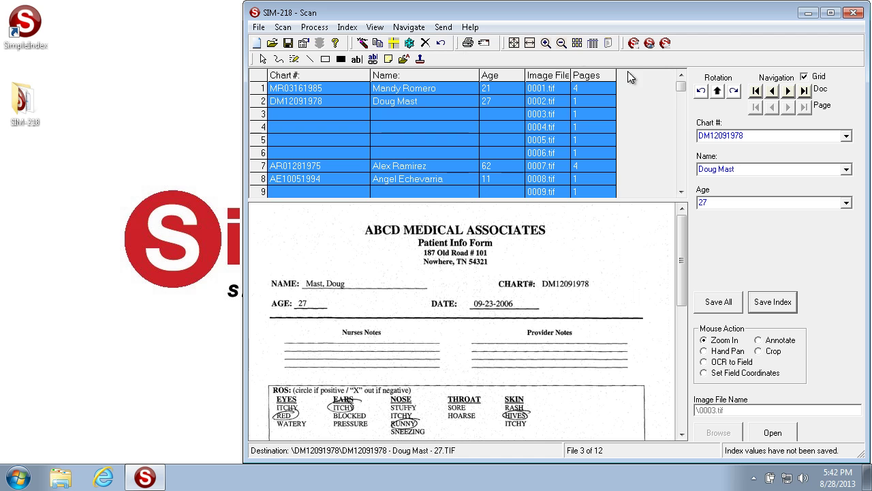
Step: Start an e-mail with only 0001.tif attached, check its attachment and body text, and close the message unsent
click(310, 89)
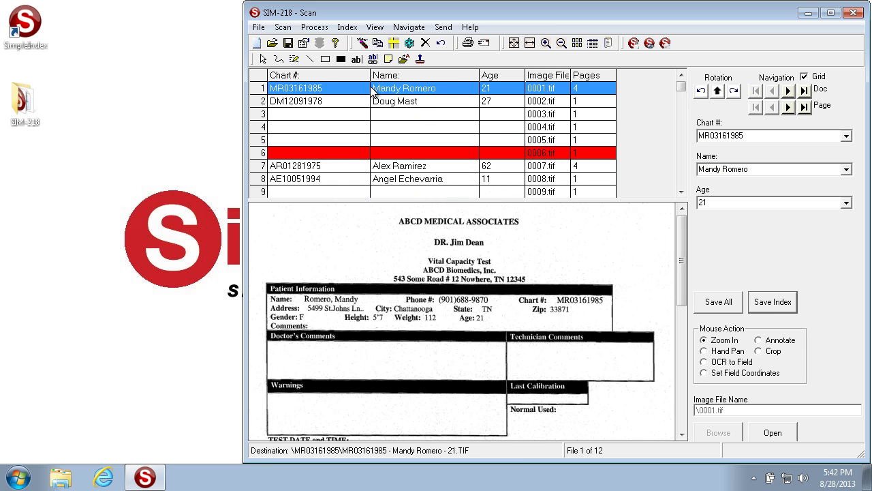
click(439, 28)
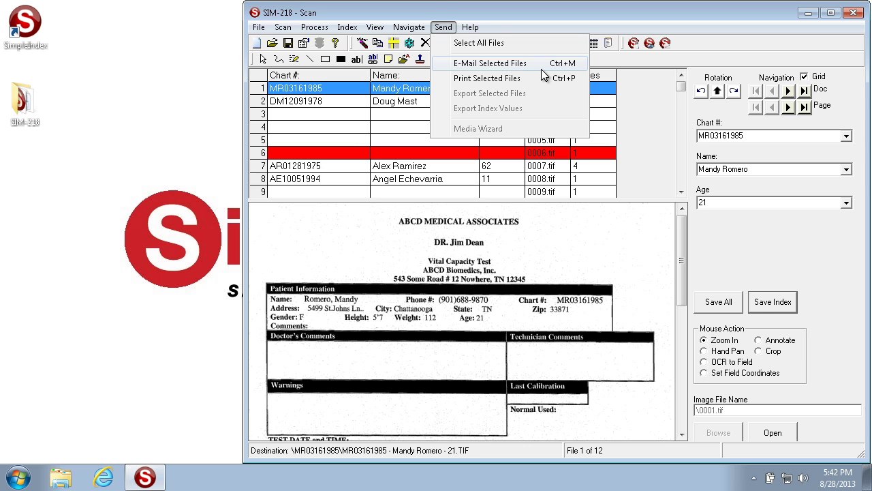
click(488, 63)
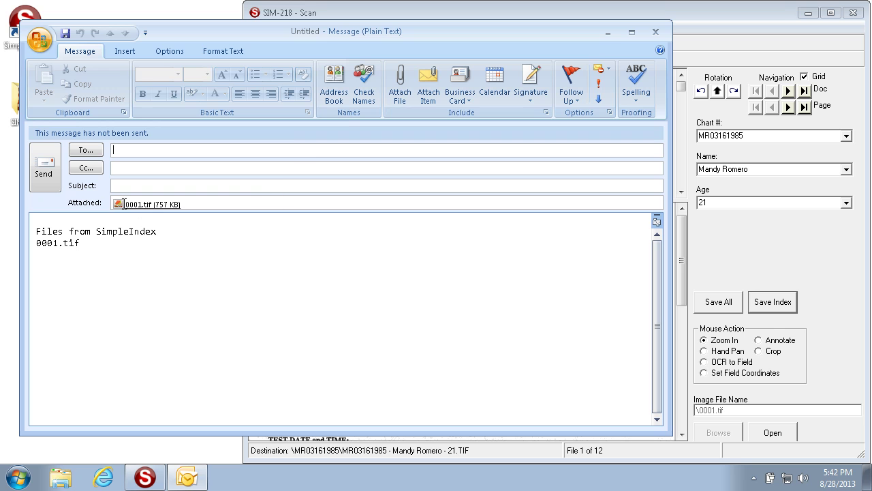
click(183, 204)
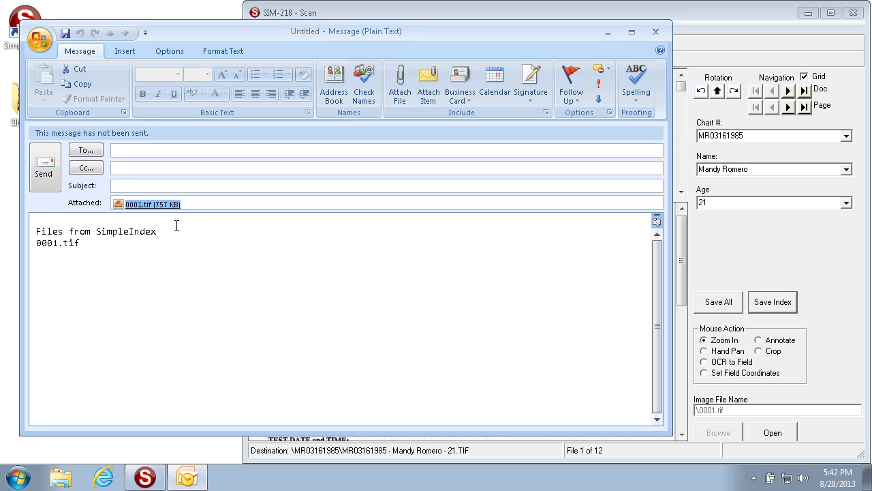
click(84, 245)
key(ctrl+a)
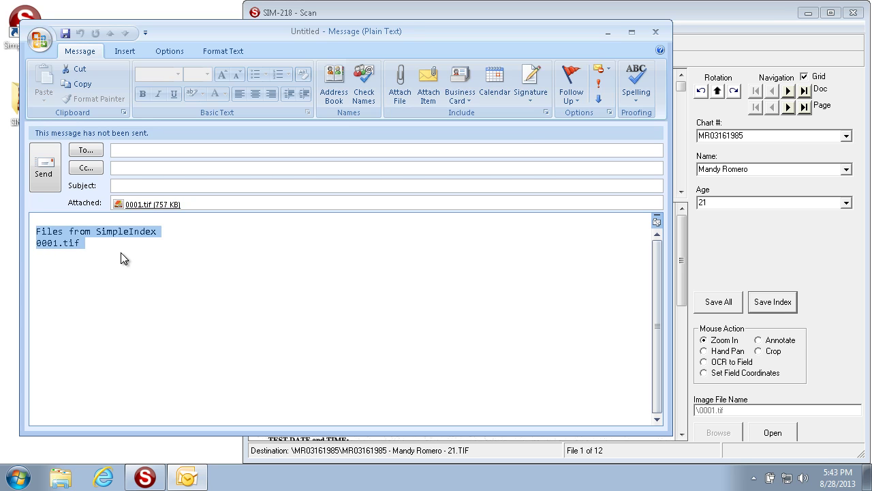
click(662, 33)
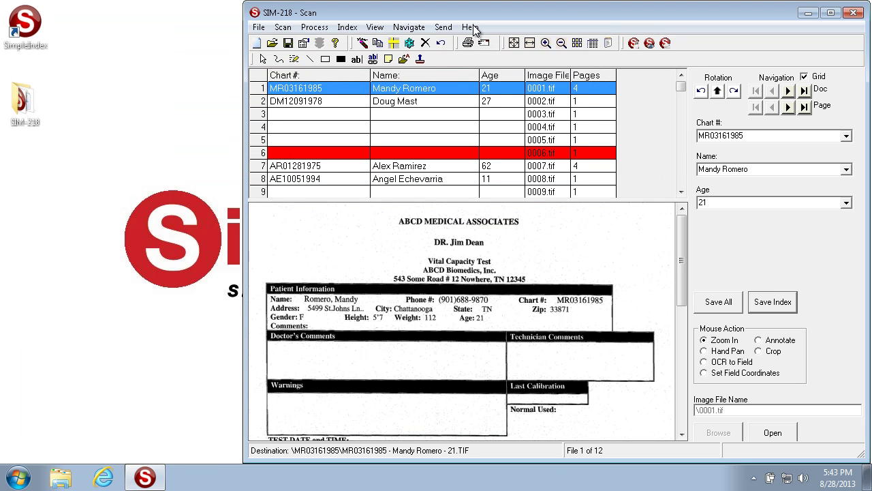
Step: Print one copy of all pages of the selected 0001.tif on the "That one behind me (redirected 2)" printer
click(443, 28)
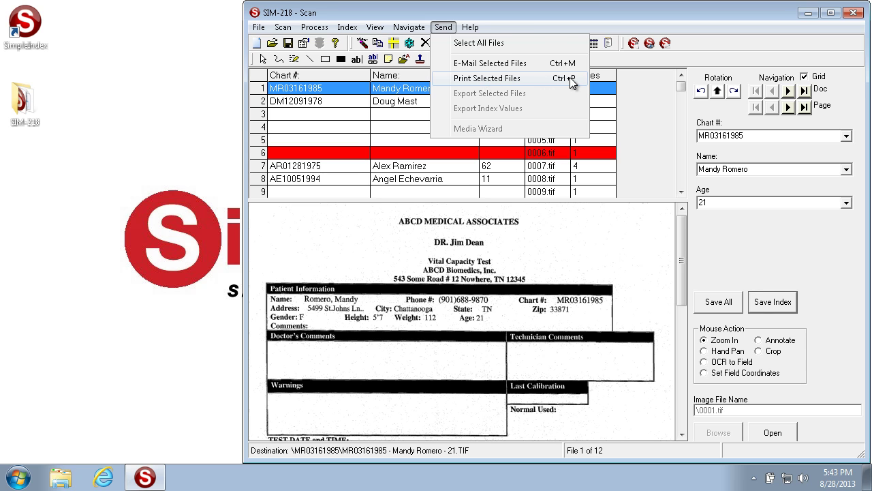
click(523, 81)
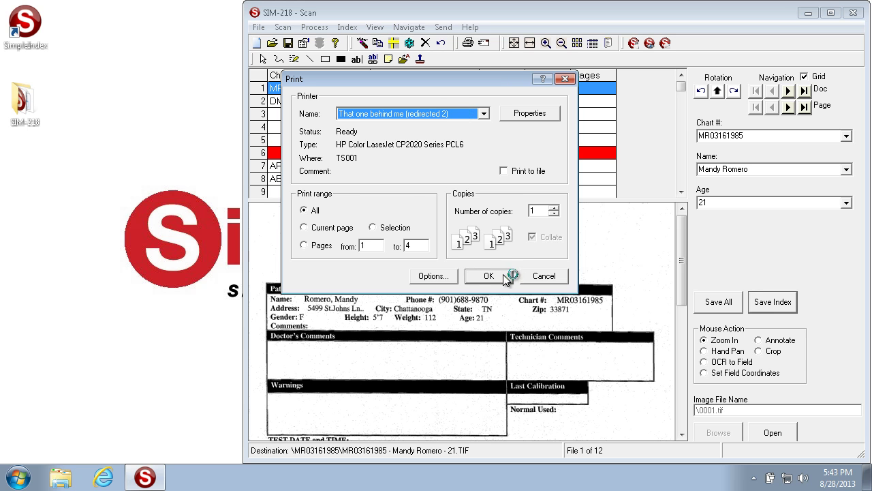
click(460, 117)
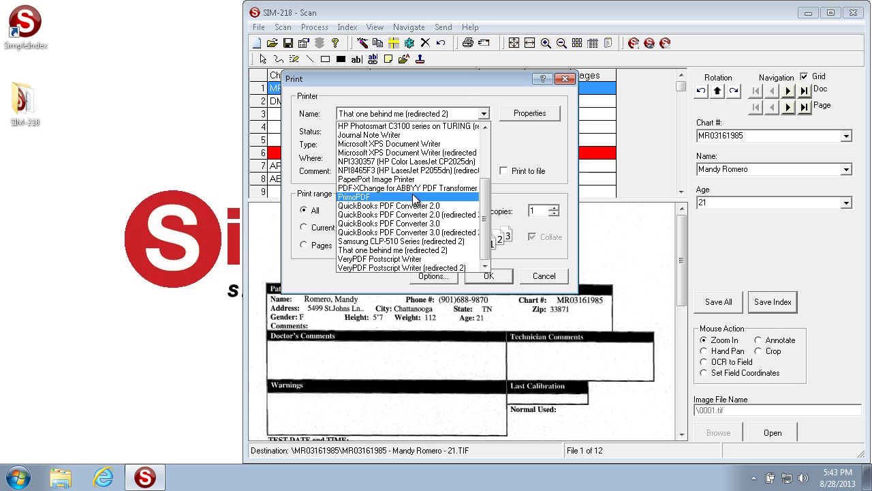
click(499, 276)
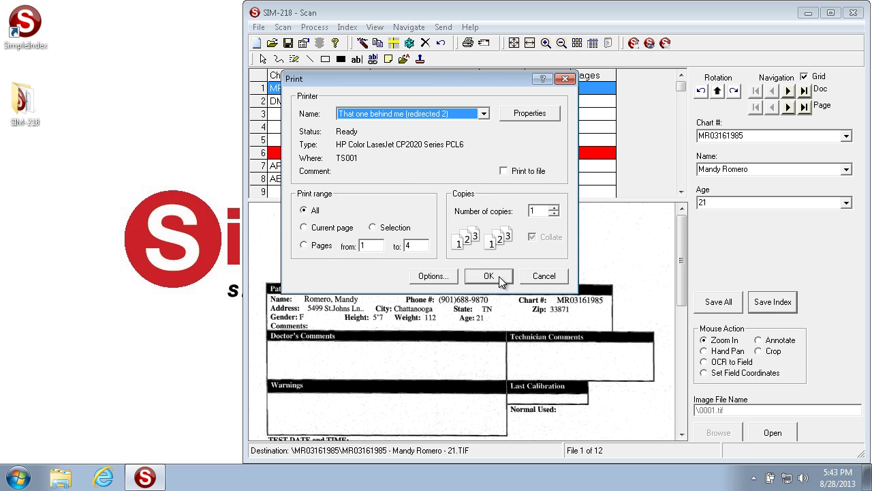
click(499, 276)
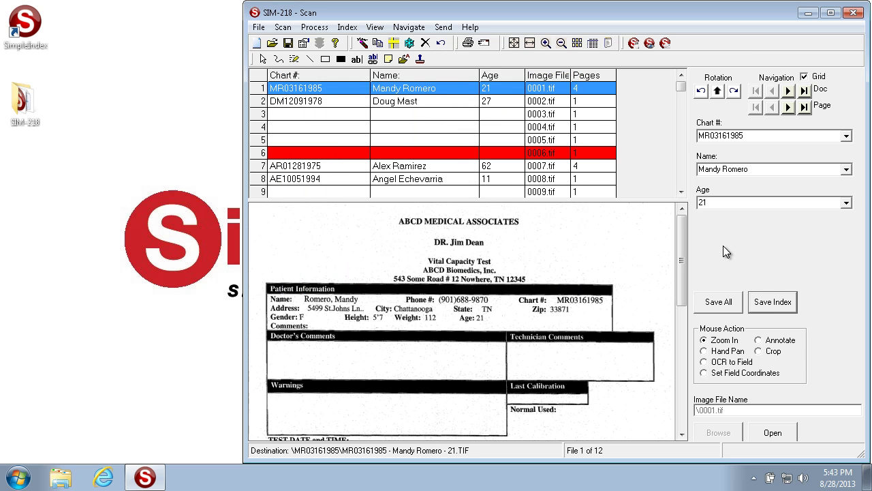
Step: Save all indexes with their current values and export the batch
click(715, 301)
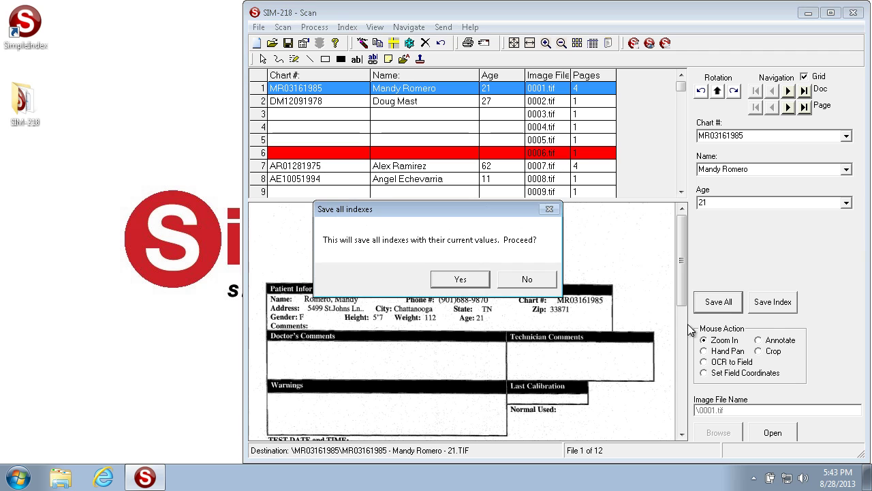
click(461, 279)
click(455, 279)
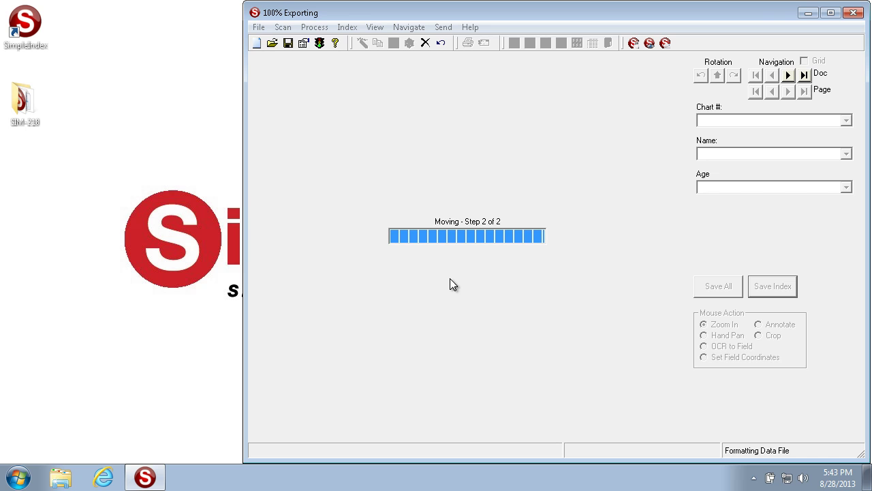
Step: Open the SIM-218 - Search job configuration and search with all index fields left empty
click(450, 155)
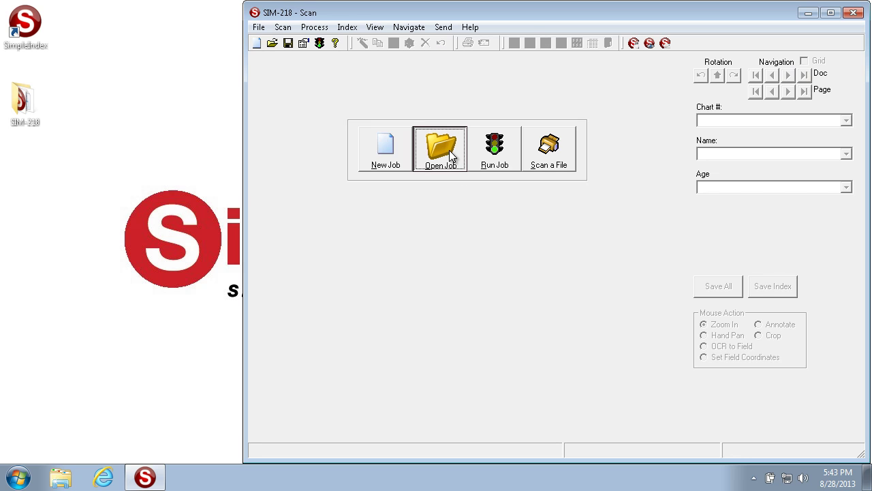
click(432, 165)
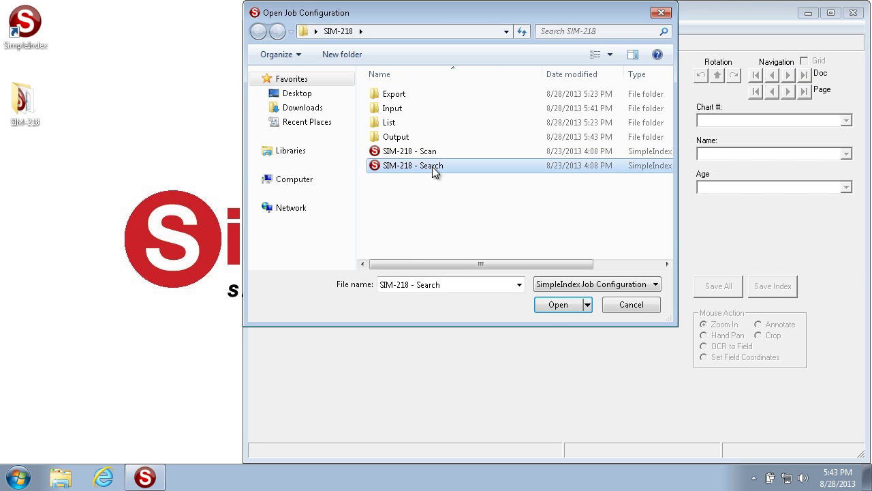
click(558, 305)
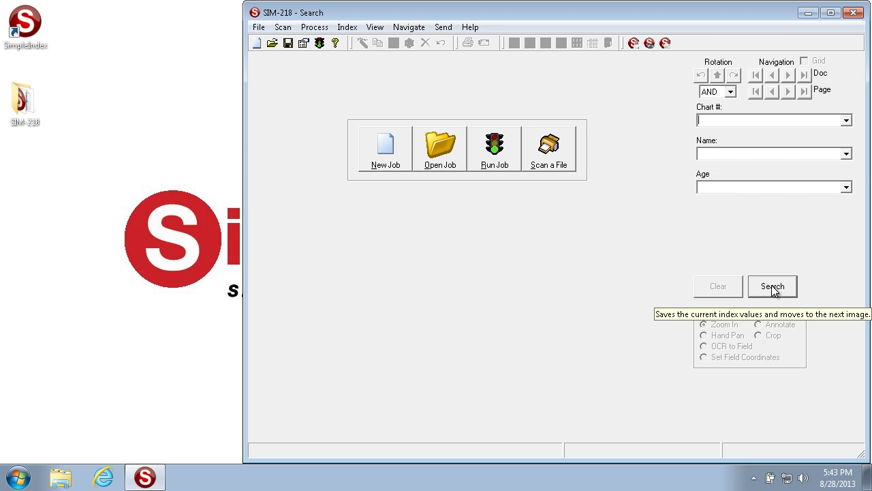
click(773, 287)
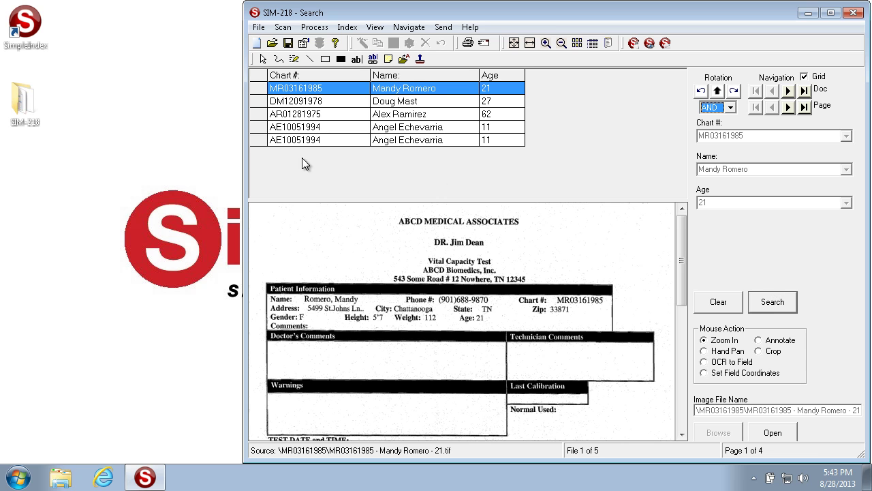
Step: Preview several documents in the search results and page forward and back through the second record
click(319, 102)
click(317, 116)
click(319, 127)
click(319, 114)
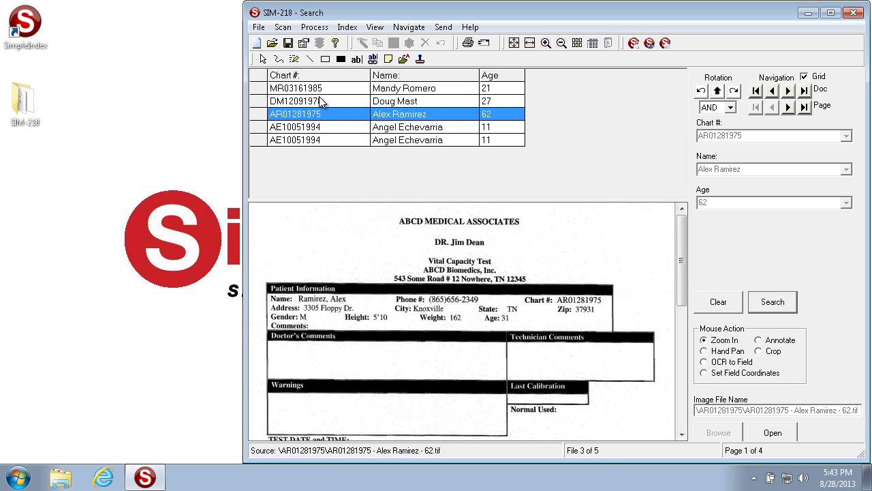
click(331, 101)
click(787, 107)
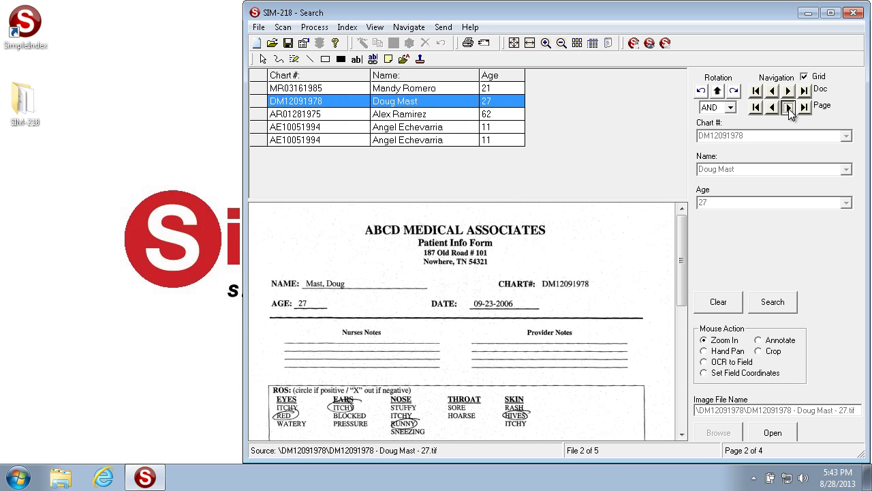
click(788, 107)
click(773, 109)
click(773, 109)
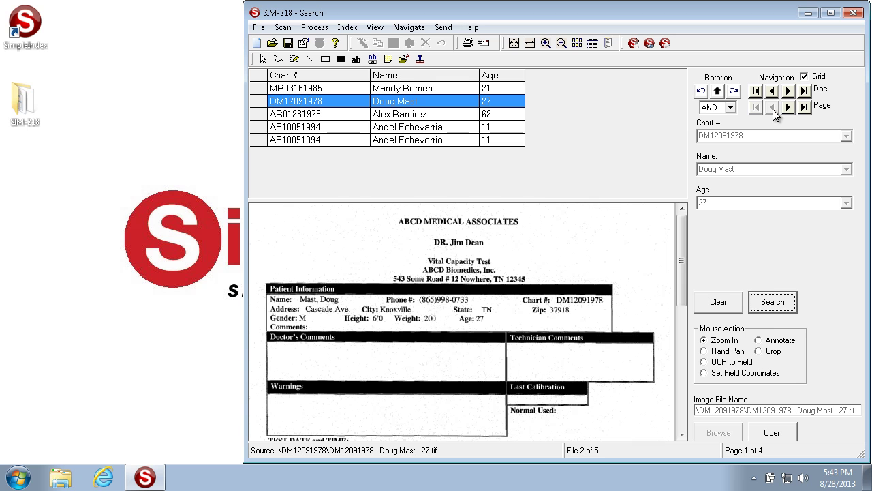
Step: Start an e-mail with the first search result attached, check its attachment and body text, and close the message unsent
click(320, 88)
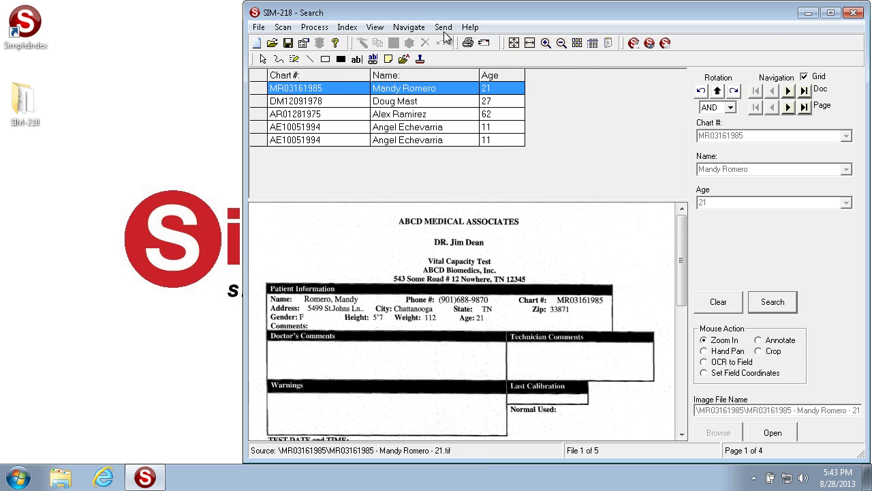
click(443, 27)
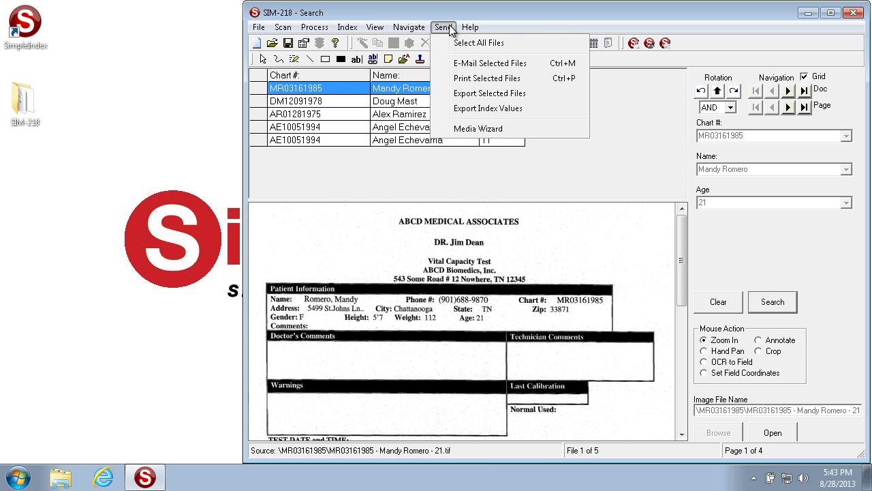
click(494, 63)
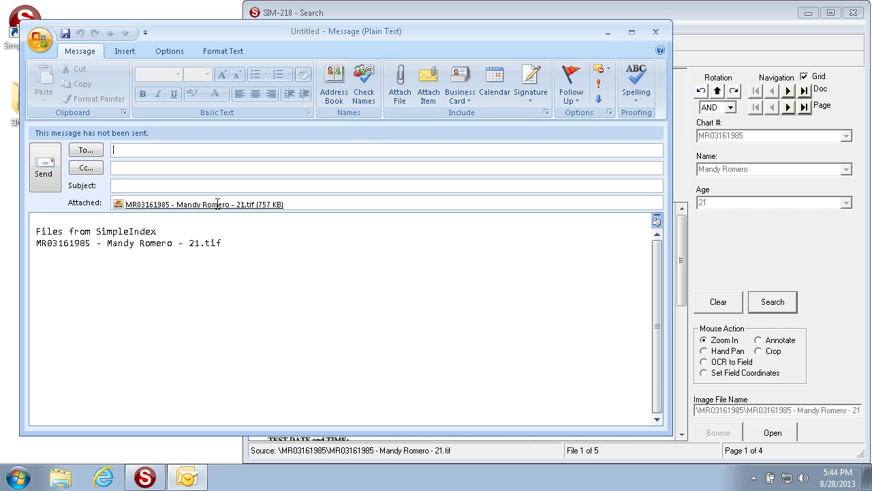
click(278, 205)
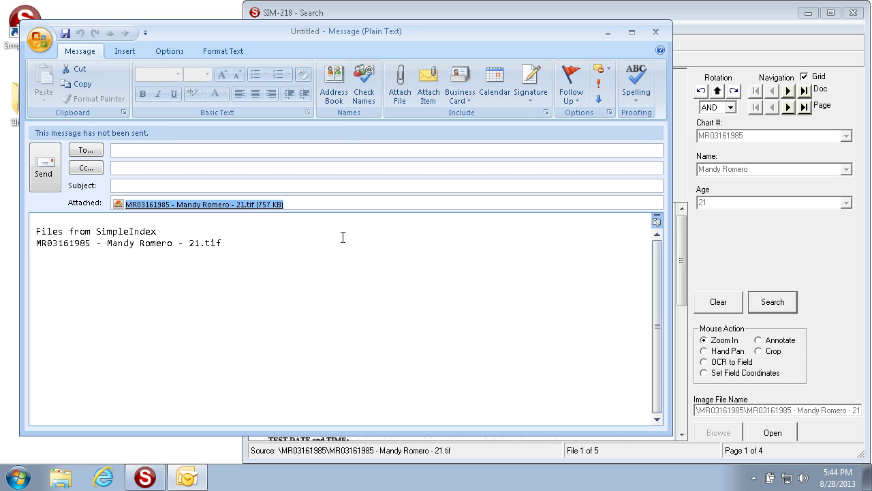
click(292, 250)
drag(292, 251, 29, 231)
click(166, 152)
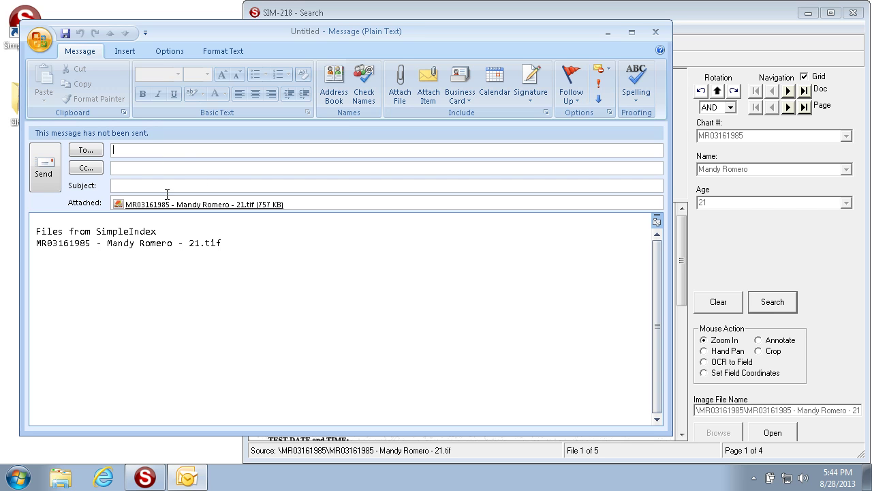
click(158, 184)
click(655, 31)
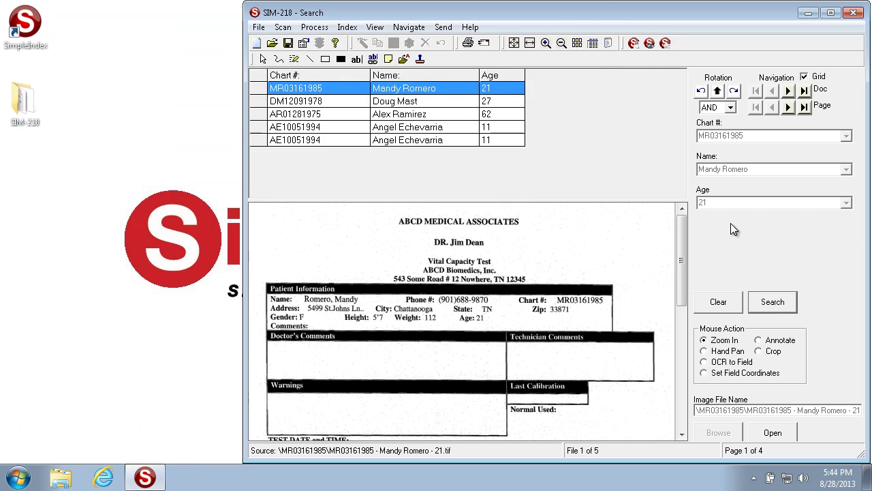
Step: Select all files in the search results and start exporting the selected files, agreeing to overwrite files with the same name
click(448, 28)
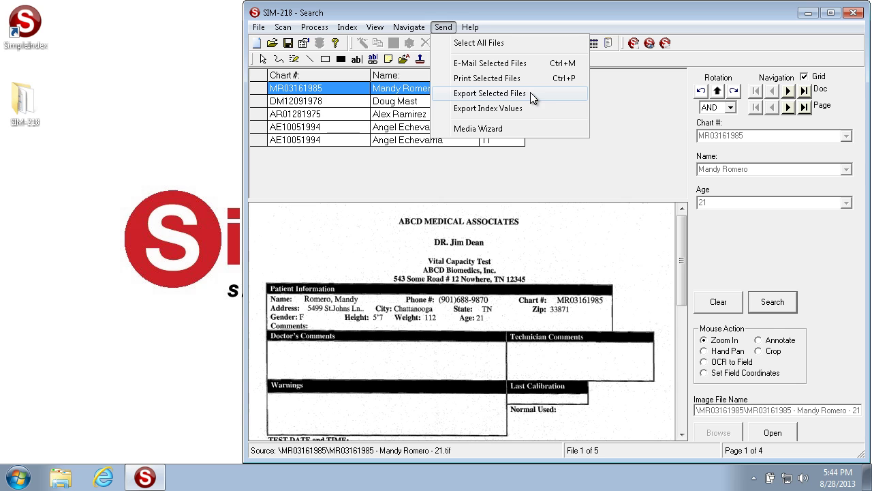
click(490, 43)
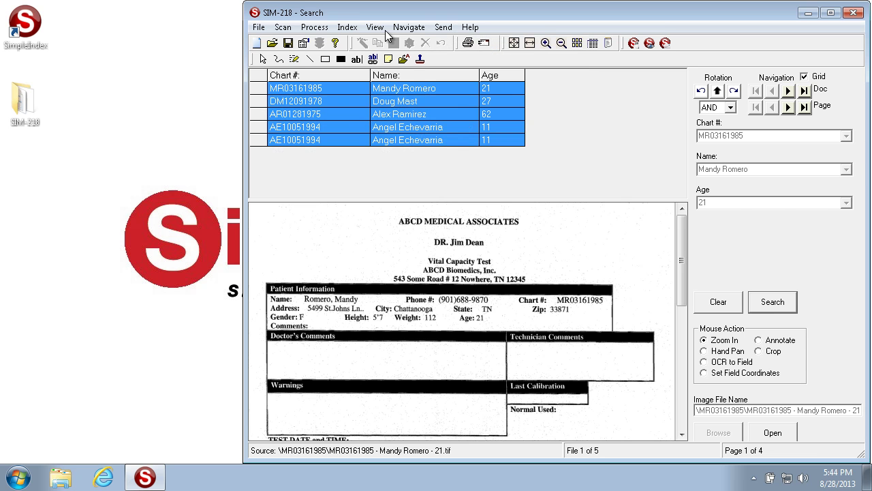
click(441, 28)
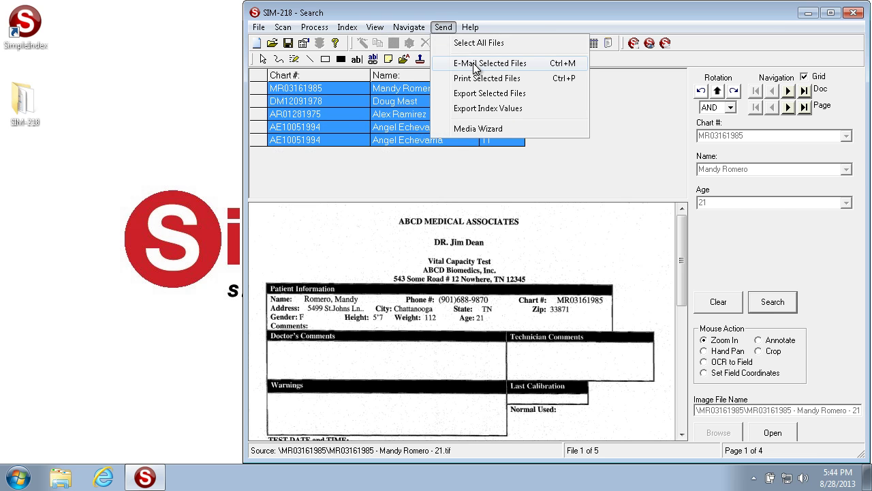
click(484, 94)
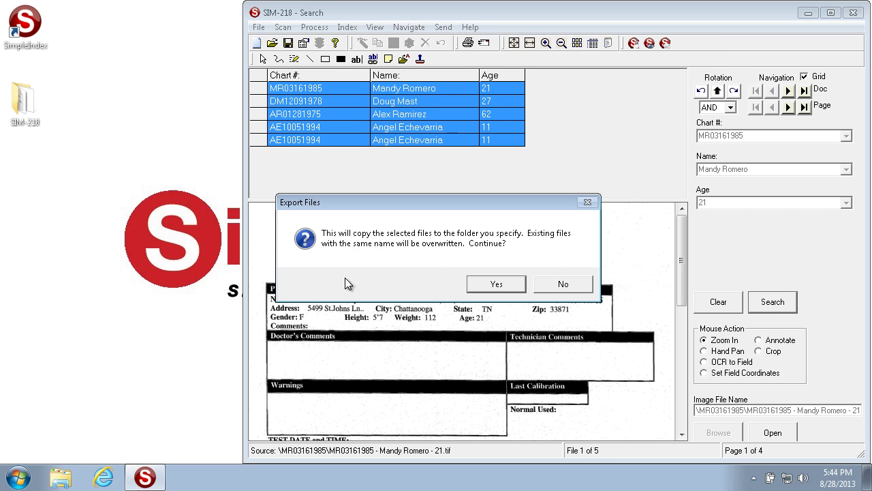
click(495, 285)
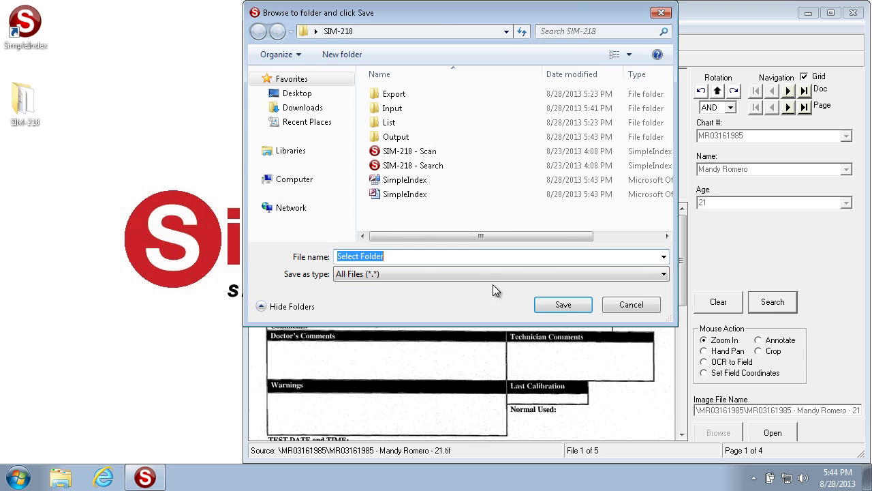
Step: Choose the Export folder inside SIM-218 as the destination and save the export with the file name Exported Files
double_click(394, 94)
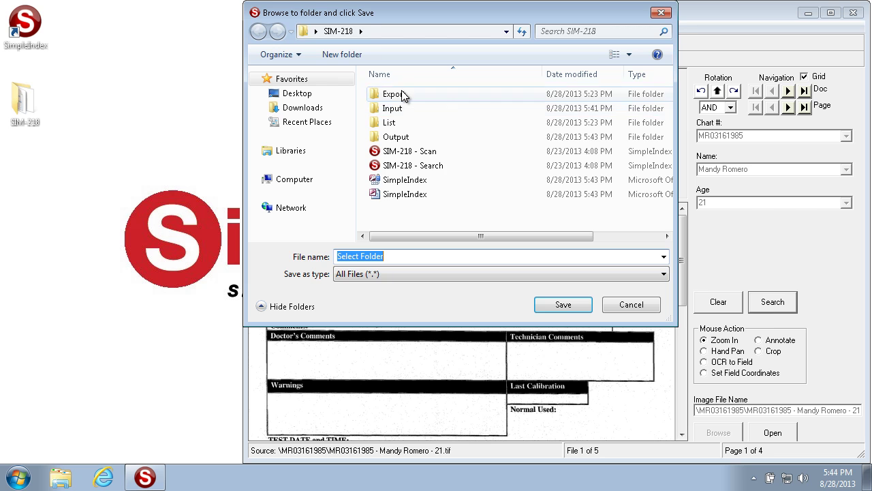
click(382, 256)
text(Exp)
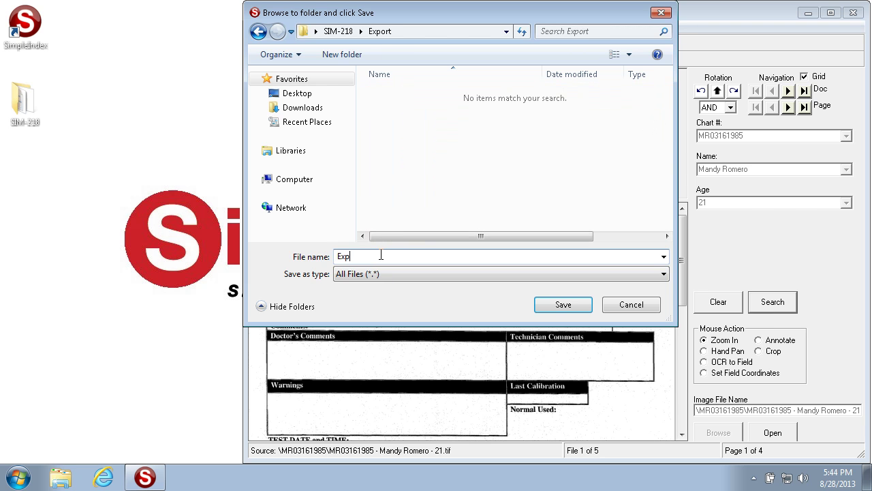
text(o)
key(BackSpace)
text(oprted Files)
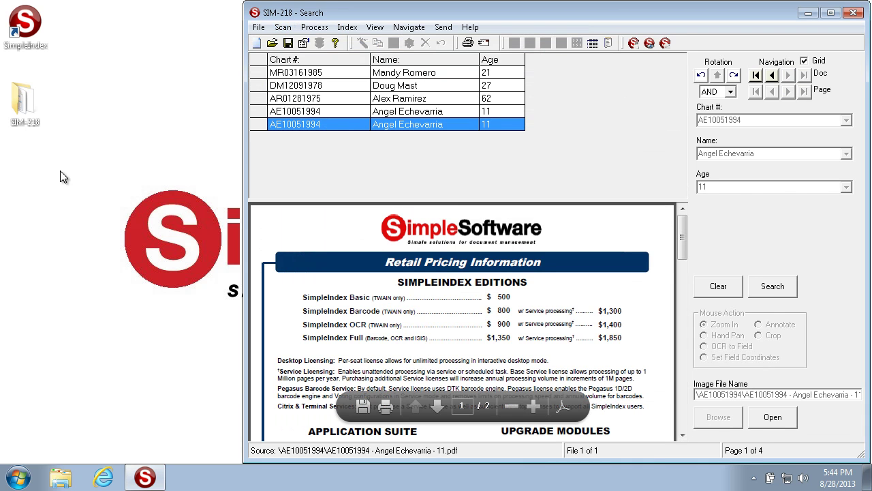
Step: Check the exported record folders in SIM-218's Export folder, looking inside the first one
double_click(24, 102)
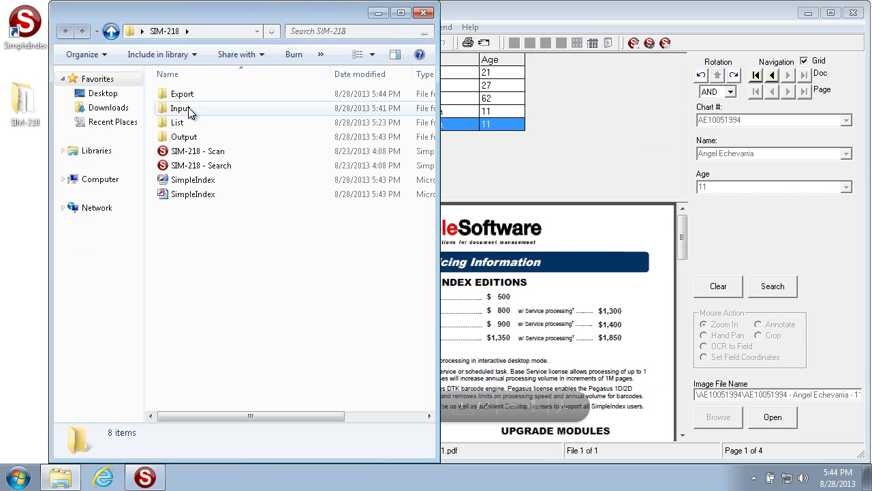
double_click(195, 93)
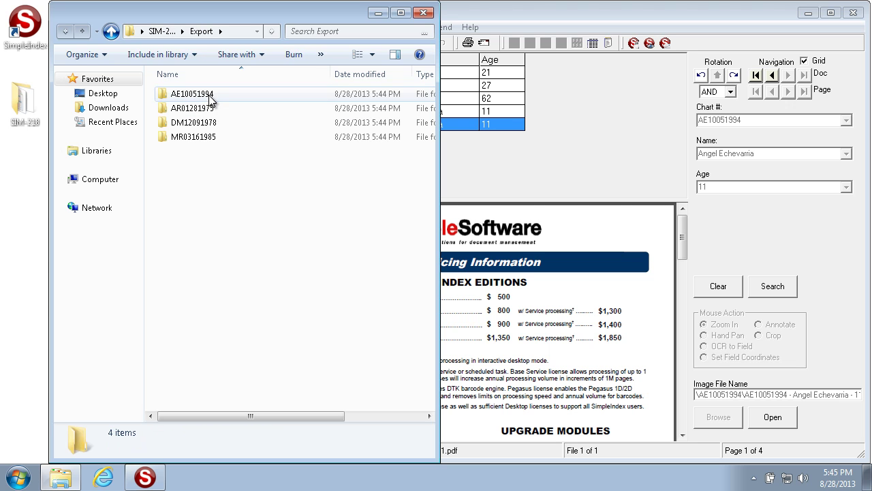
double_click(208, 95)
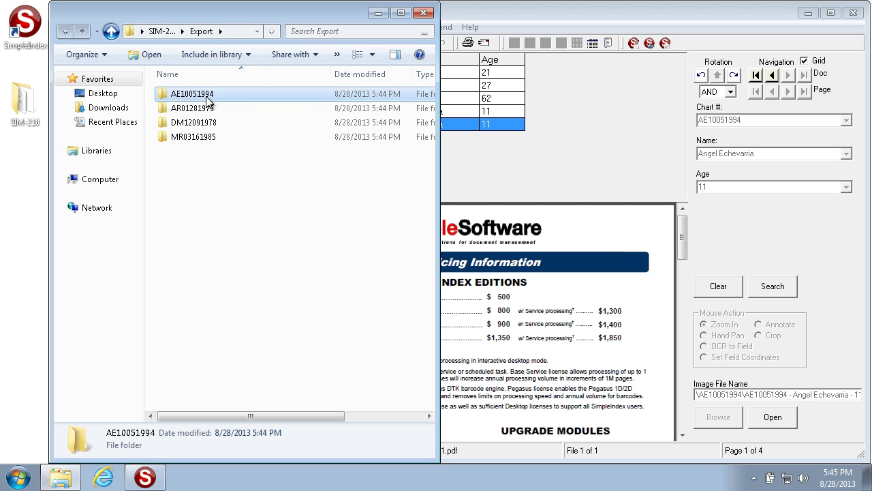
click(66, 33)
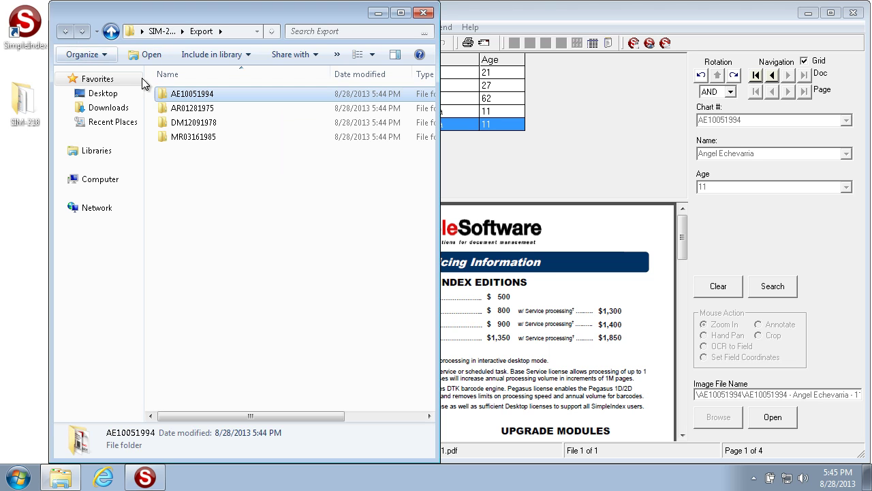
Step: Compare the record folders in SIM-218's Output folder with those in the Export folder and close the folder window
click(66, 31)
click(190, 139)
double_click(189, 139)
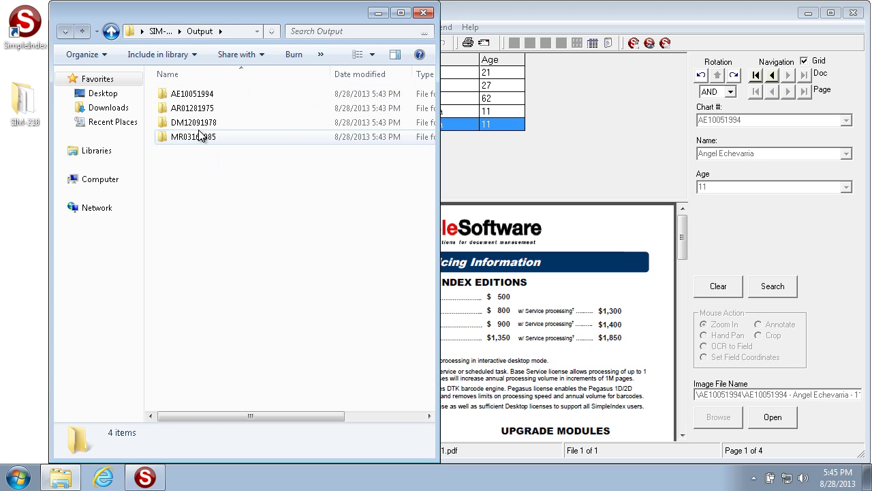
key(ctrl+a)
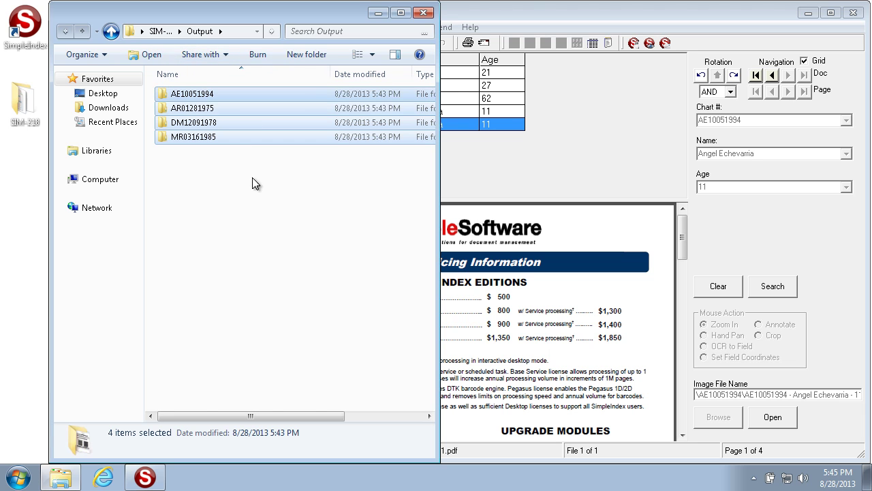
click(66, 34)
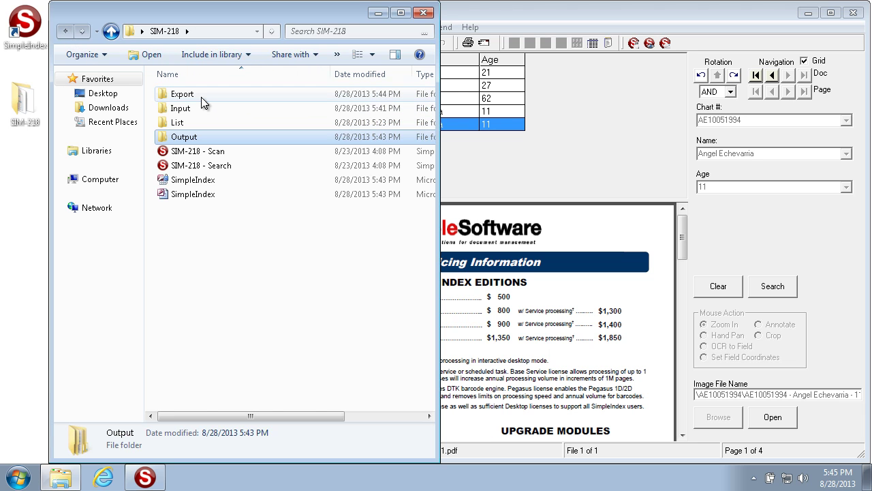
double_click(201, 96)
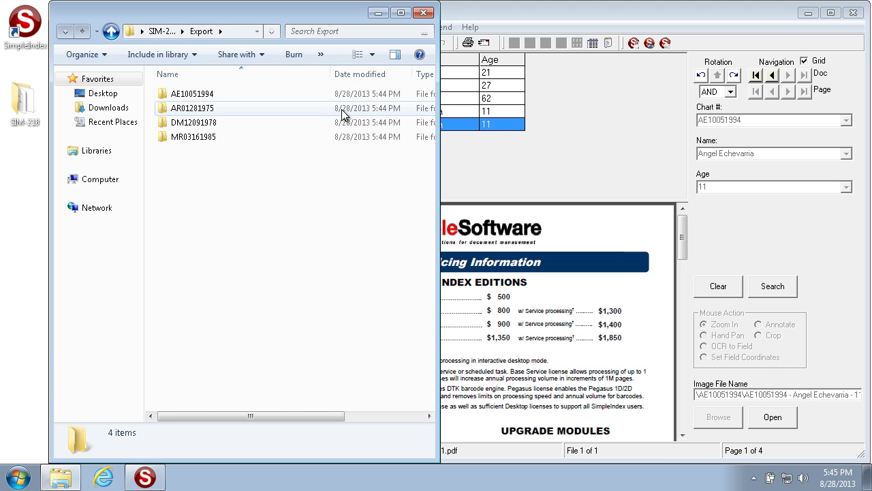
click(424, 13)
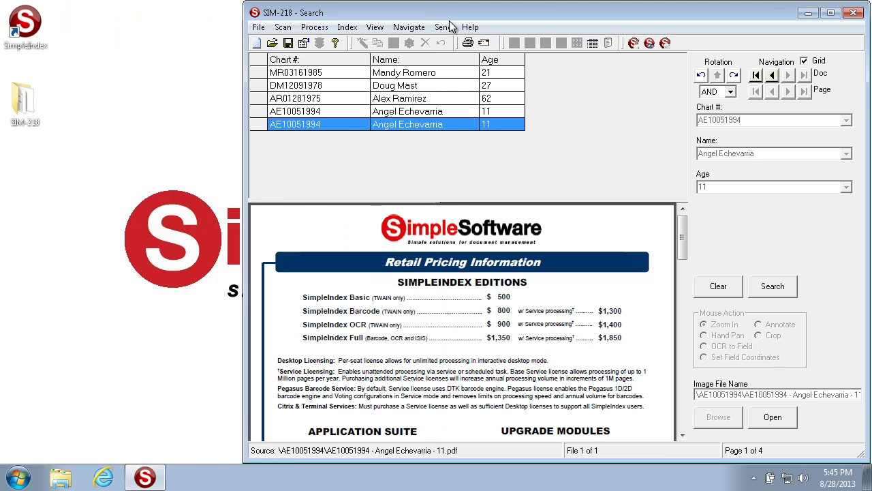
Step: Select all five search results and export their index values to the Export folder as a file named Export Indexes
click(409, 73)
shift+click(413, 141)
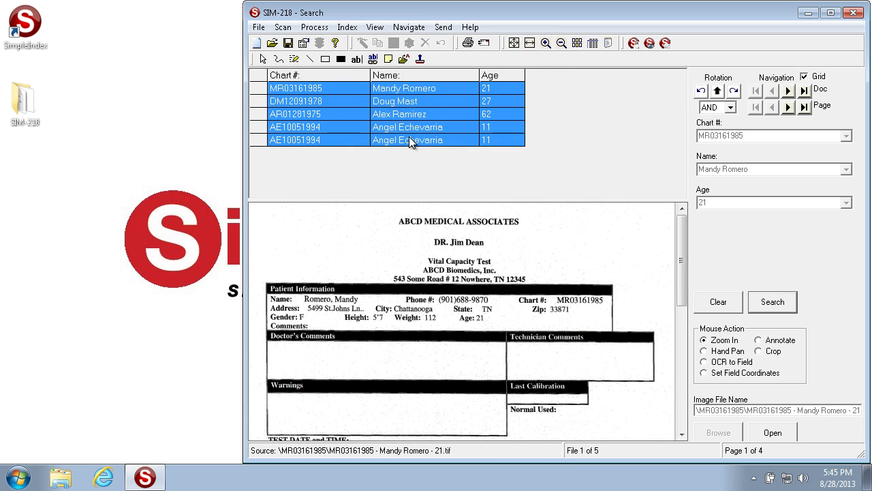
click(442, 27)
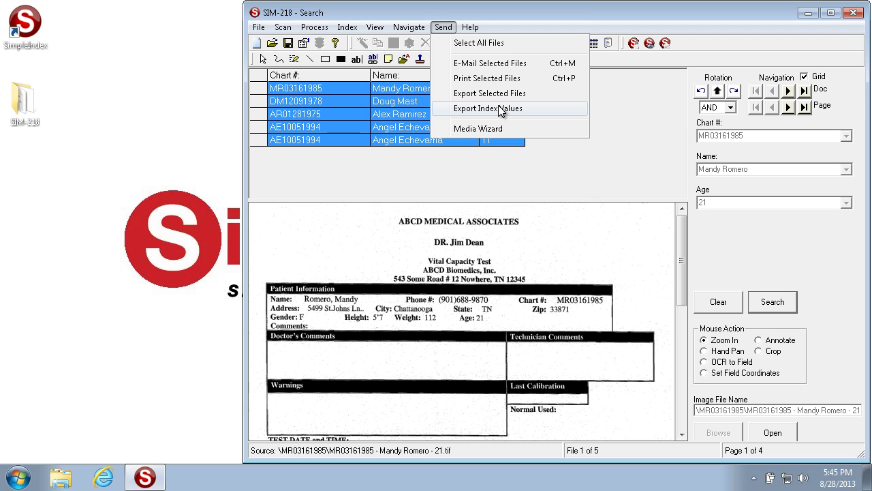
click(741, 222)
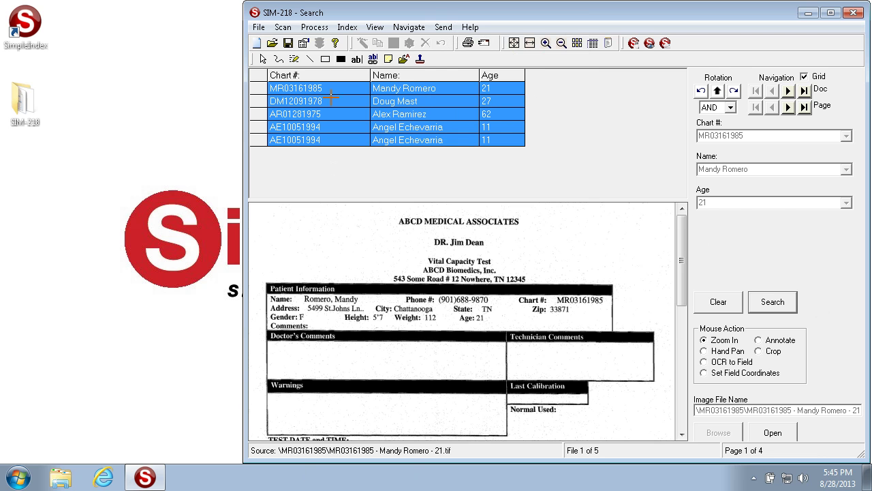
click(443, 27)
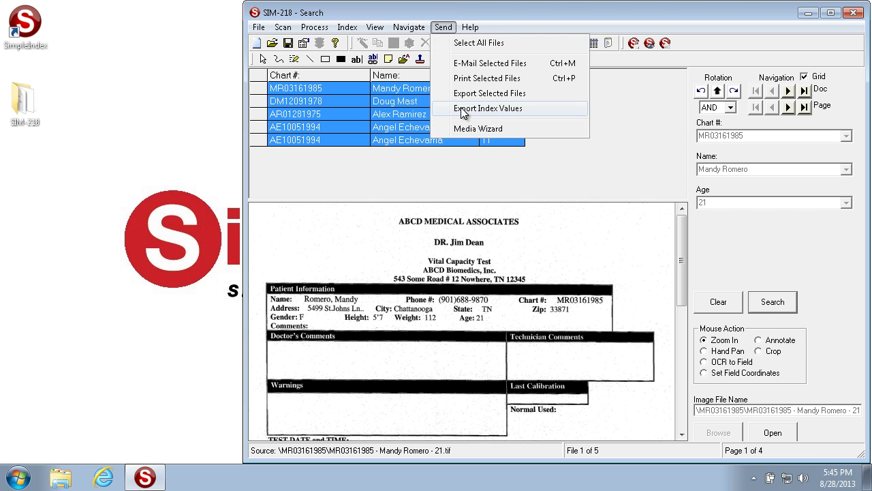
click(462, 113)
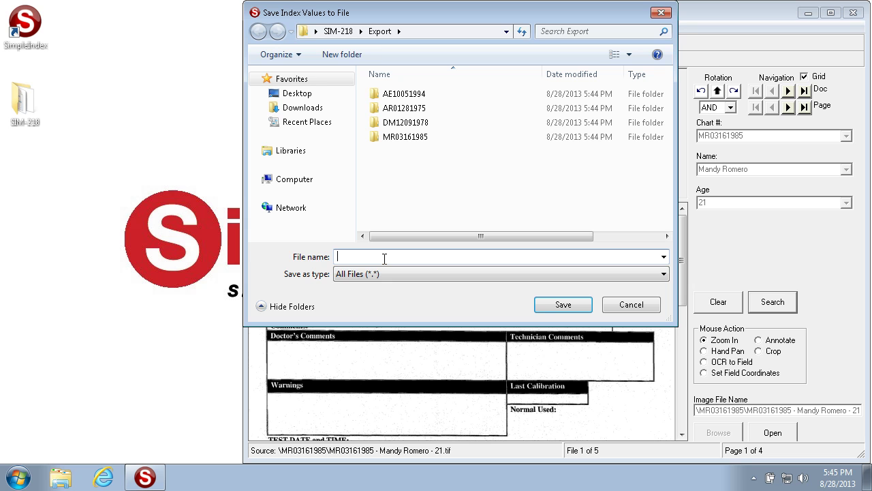
text(Export Indexes)
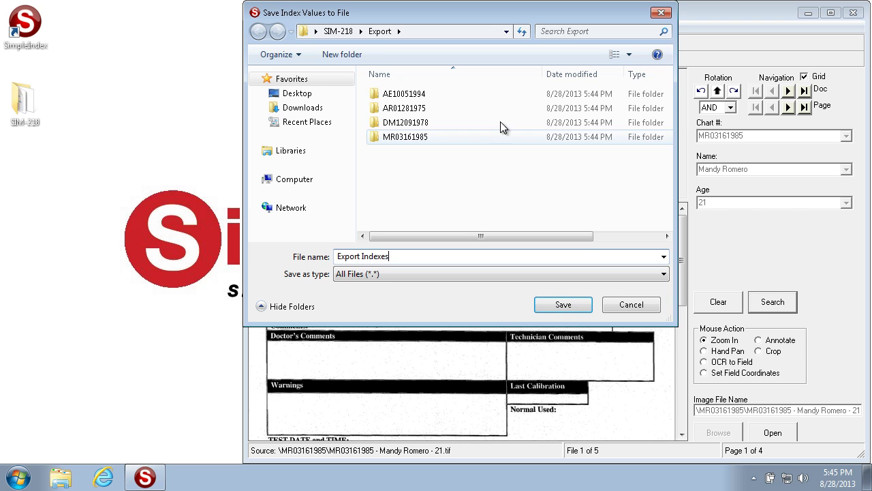
click(556, 304)
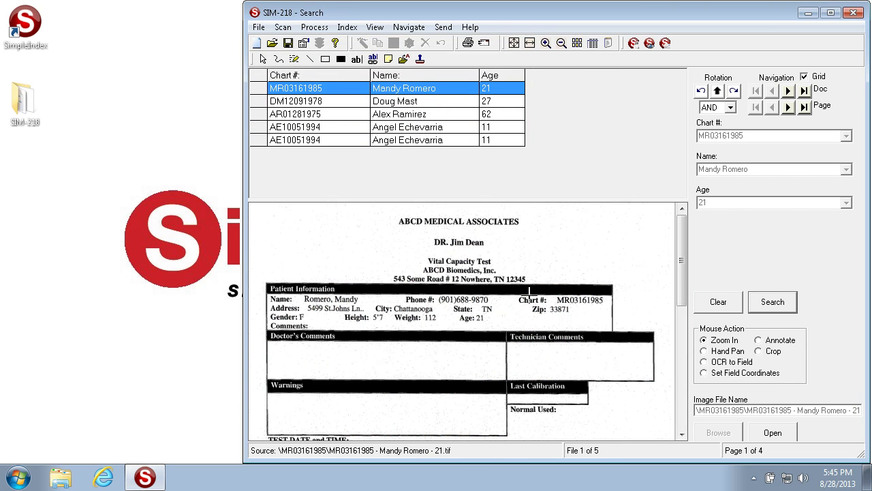
Step: Open the Export Indexes file from SIM-218's Export folder in Notepad, review its index records and close it
double_click(21, 102)
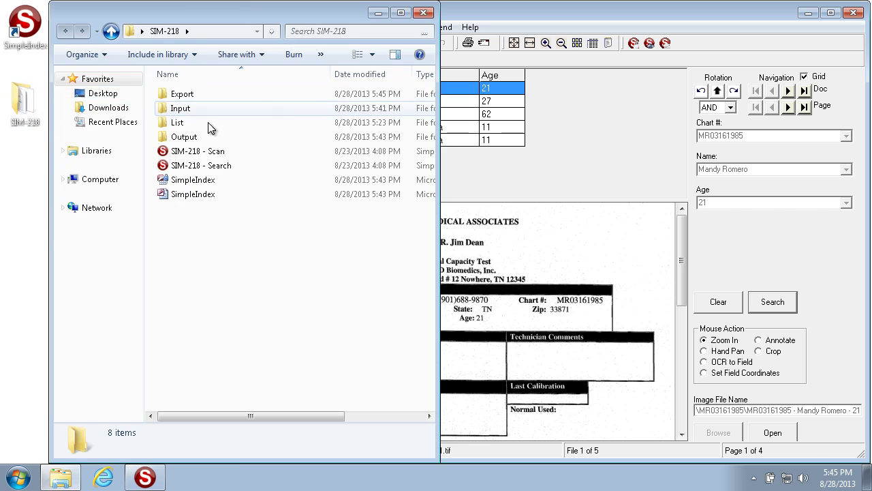
double_click(185, 88)
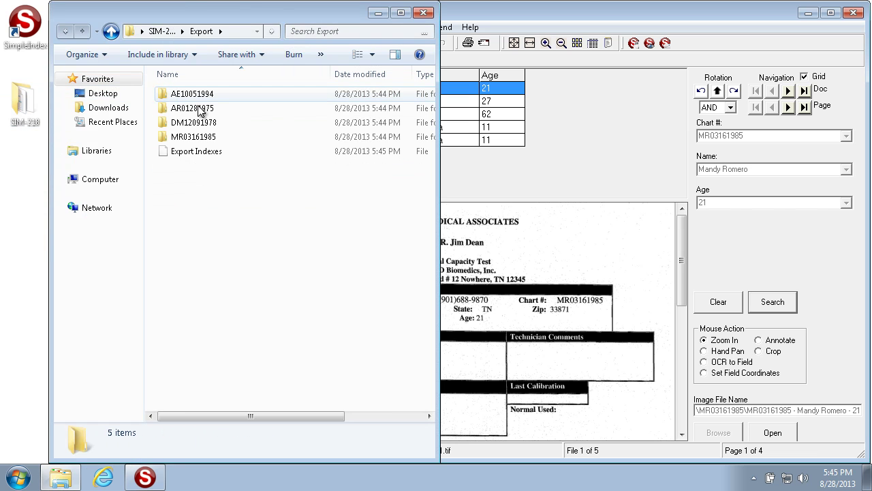
click(205, 152)
drag(302, 416, 171, 391)
right_click(193, 151)
click(217, 161)
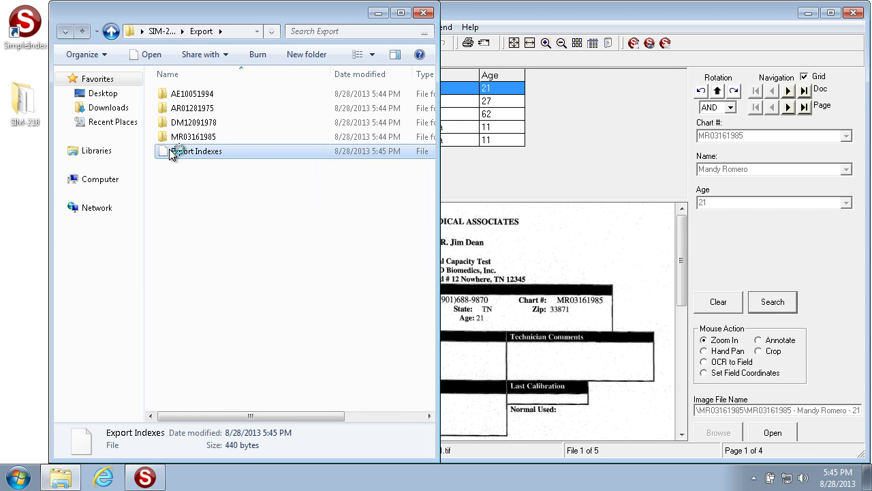
scroll(342, 256, down, 3)
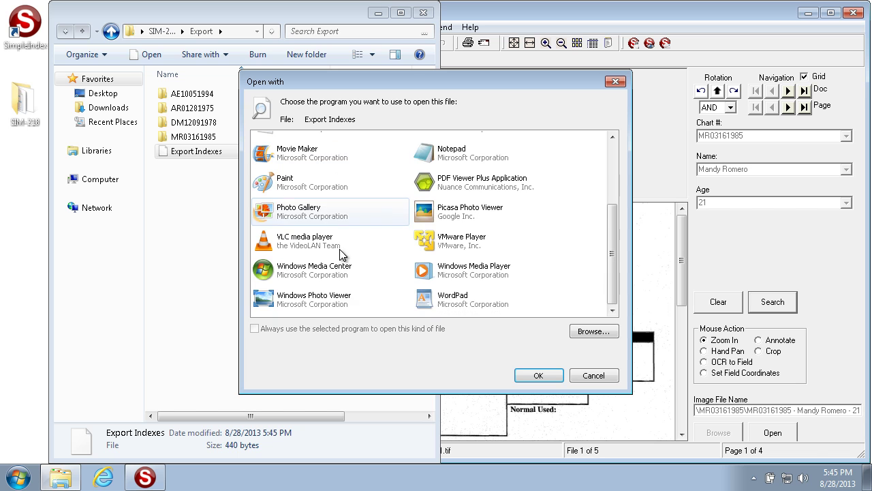
click(452, 152)
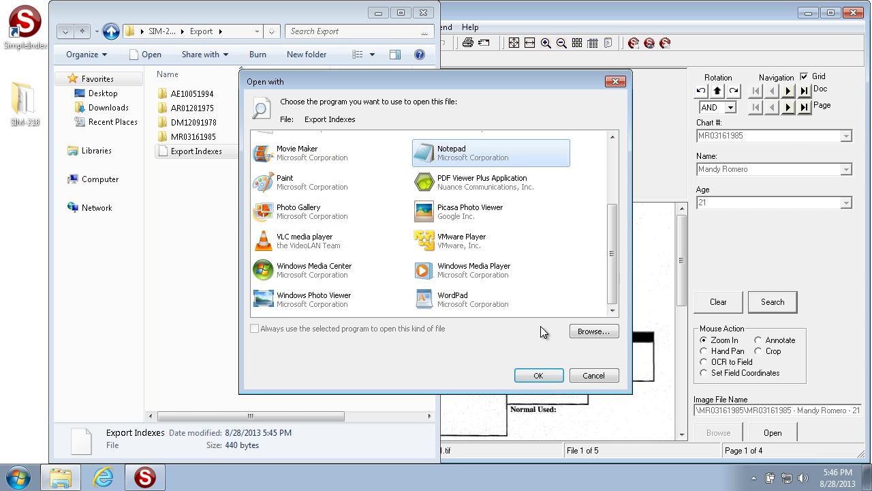
click(539, 375)
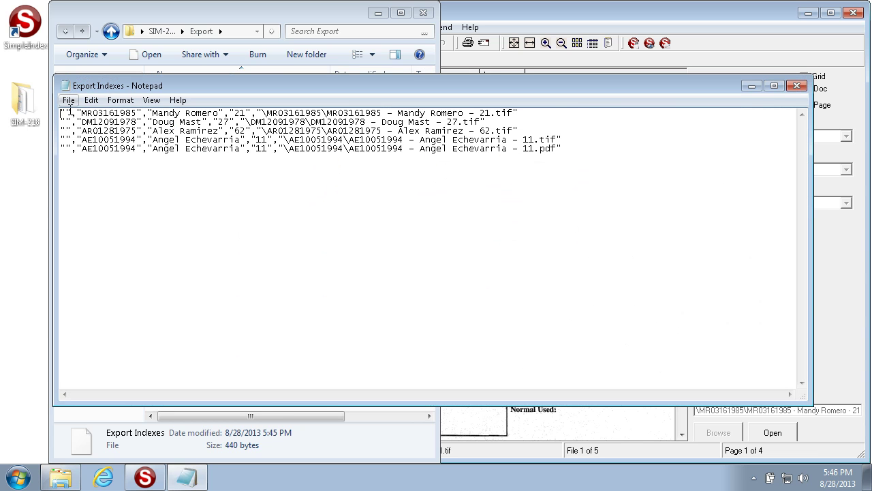
drag(62, 113, 782, 124)
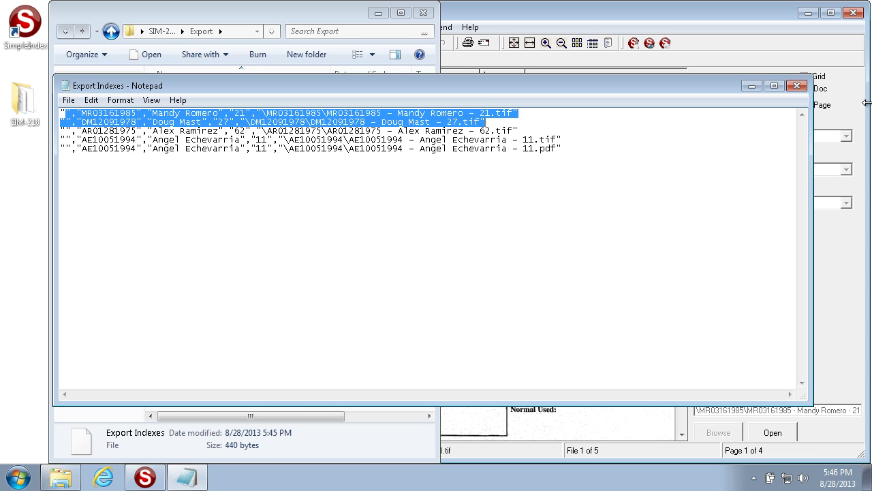
click(797, 86)
Step: Return to SimpleIndex, search with all index fields empty and try to run the Media Wizard from the results
click(784, 174)
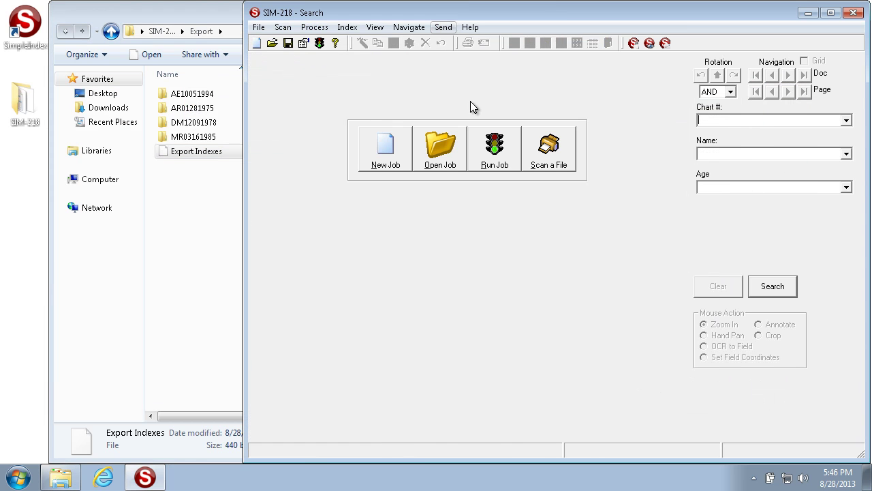
click(767, 287)
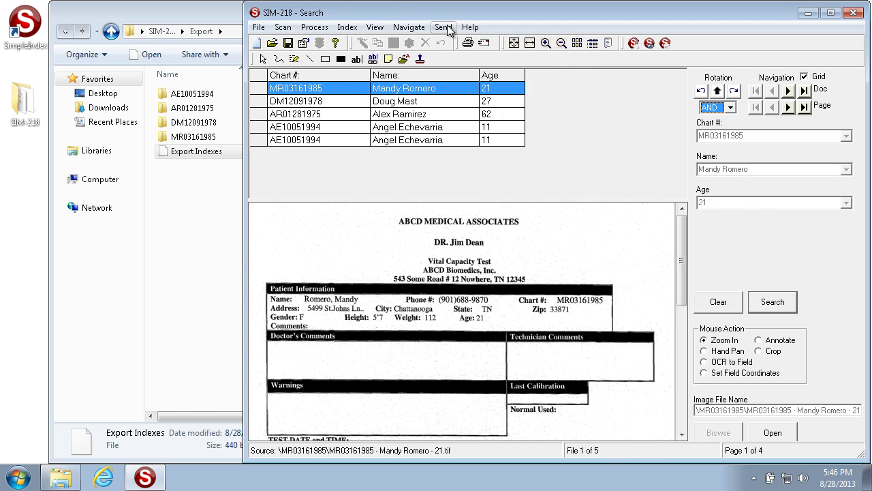
click(448, 30)
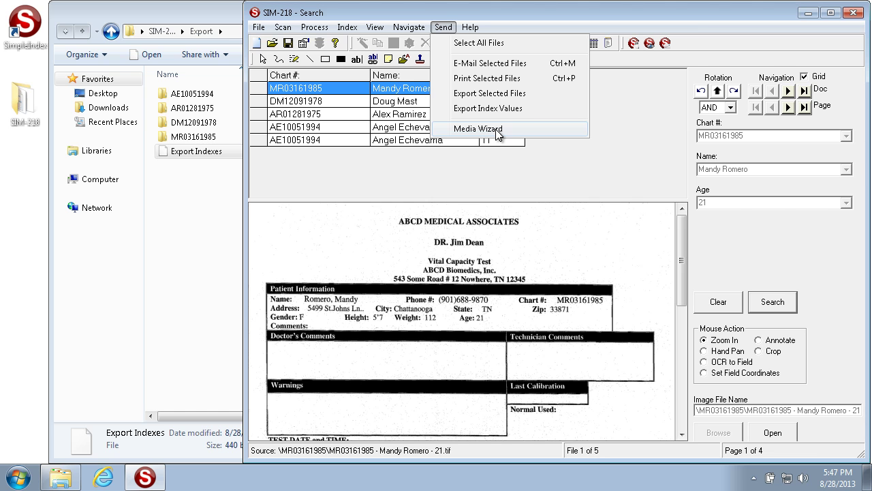
click(496, 129)
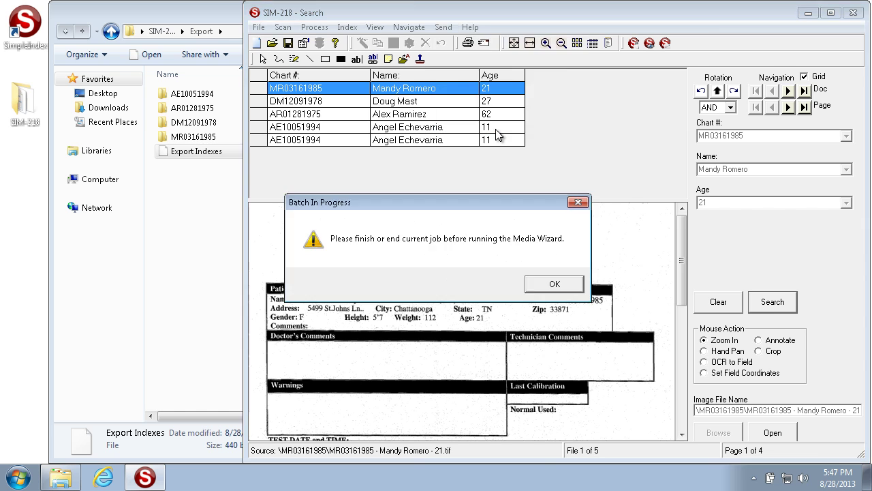
click(553, 284)
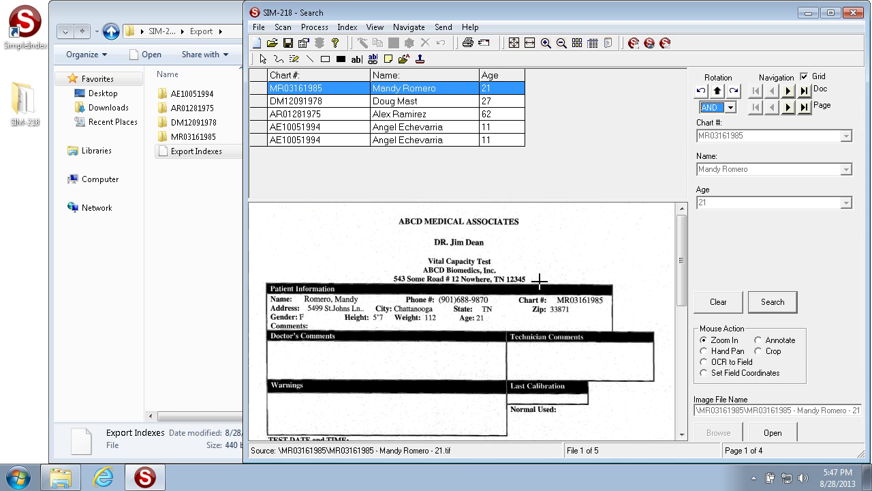
Step: Clear the search results, start the Media Wizard and decline copying the files for CD/DVD burning
click(709, 304)
click(474, 31)
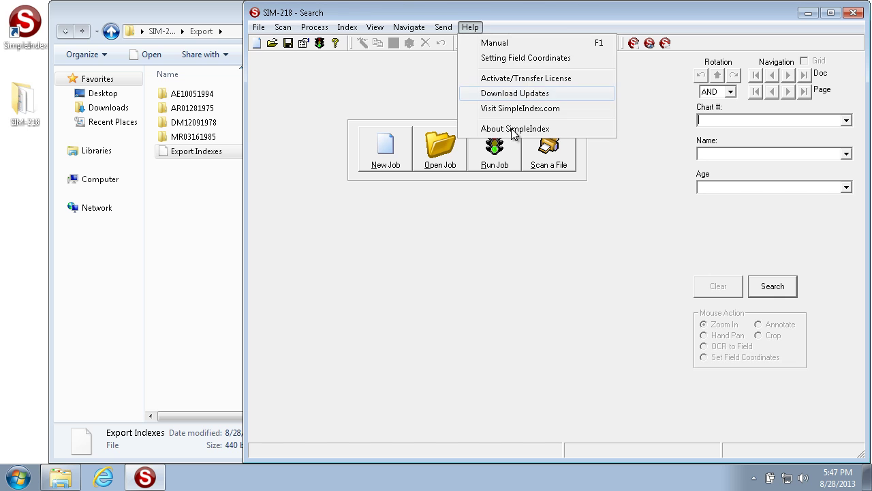
mouse_move(447, 33)
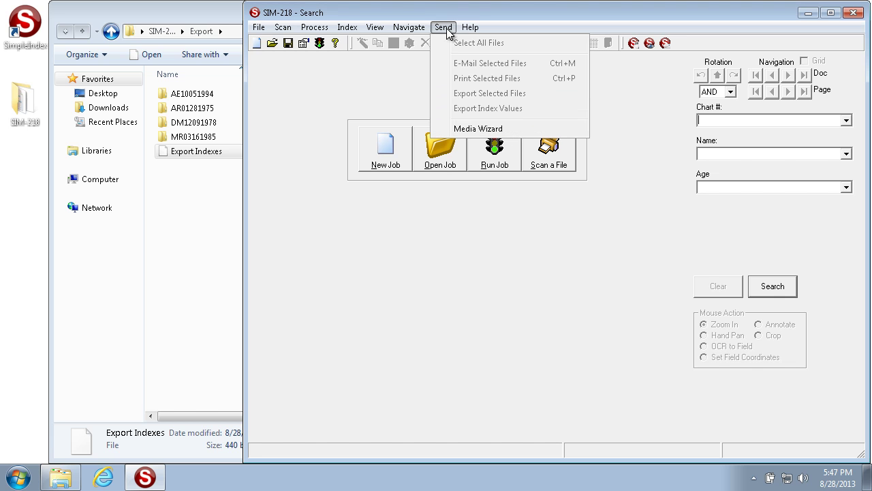
click(488, 129)
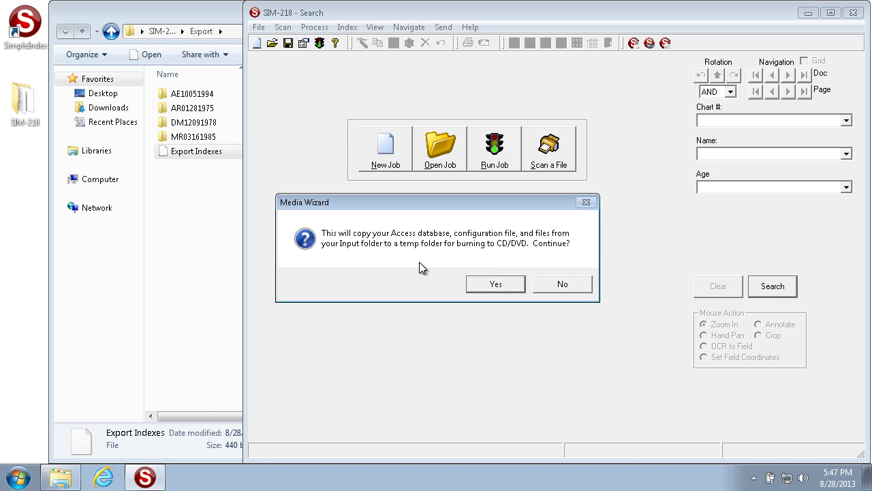
click(572, 286)
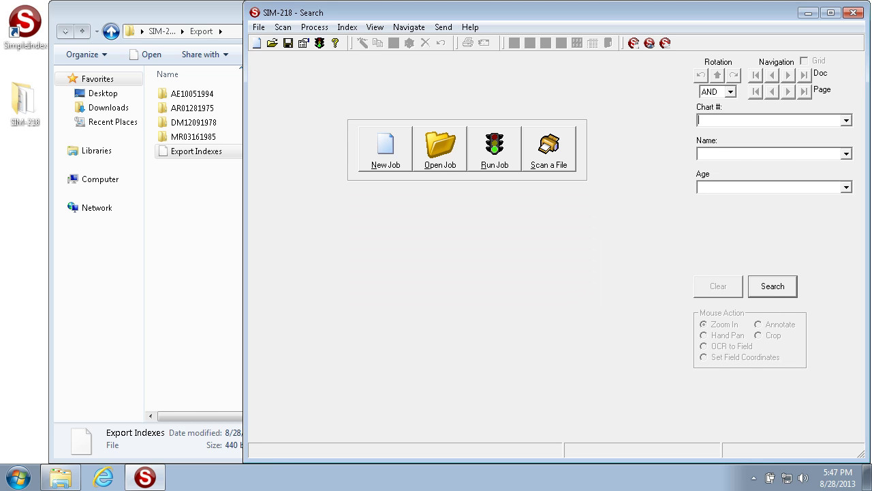